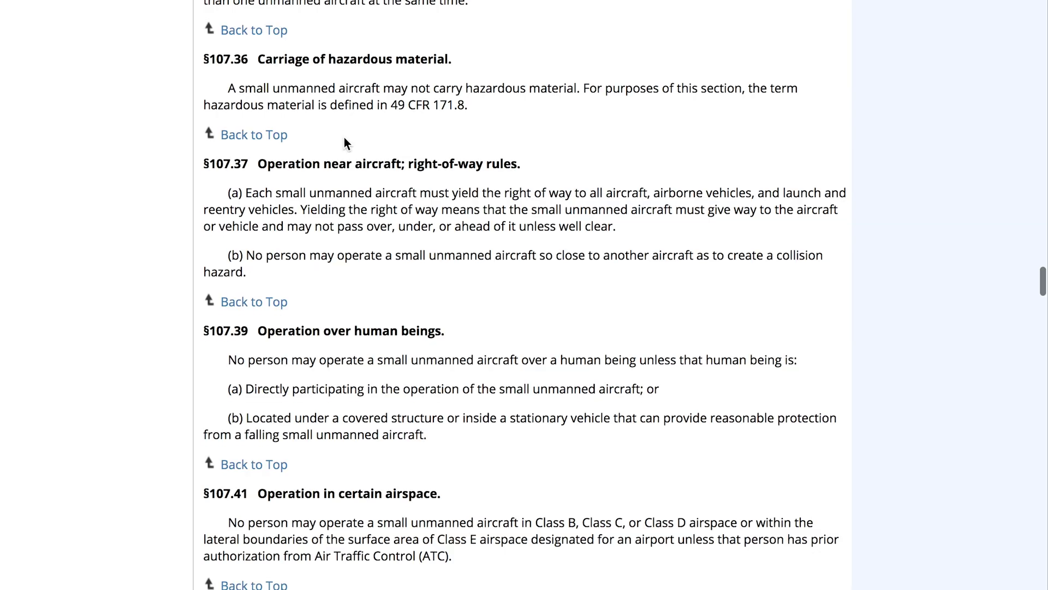
# - Highlight a passage of the §107.39 Operation over human beings rule text, then clear the highlight
pyautogui.scroll(-2, 344, 138)
pyautogui.moveTo(204, 221); pyautogui.dragTo(439, 323)
pyautogui.click(441, 323)
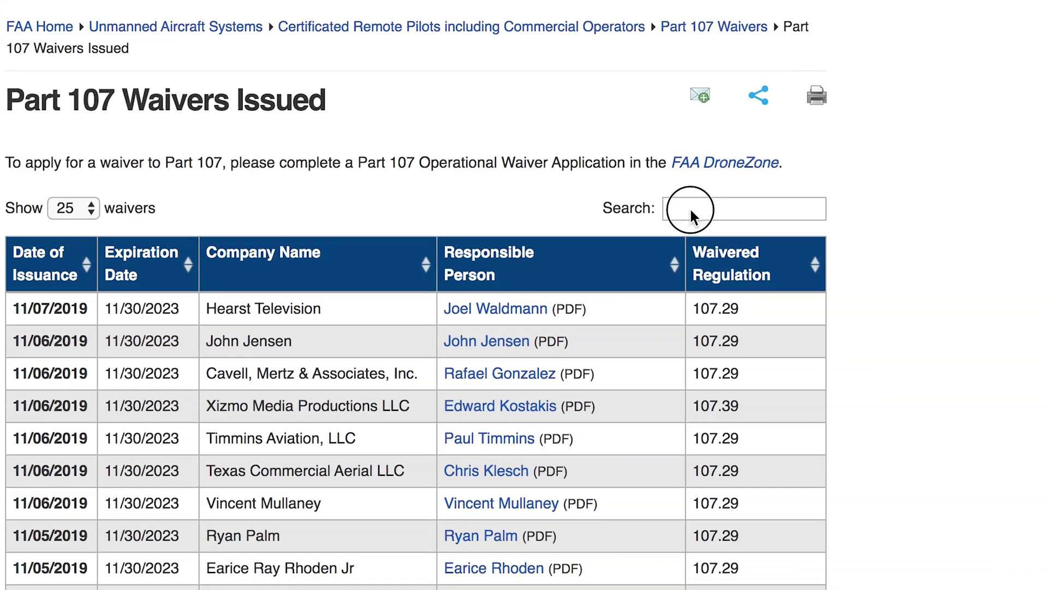
# - Filter the issued-waivers table by 107.39 and highlight the matching waiver rows
pyautogui.click(791, 194)
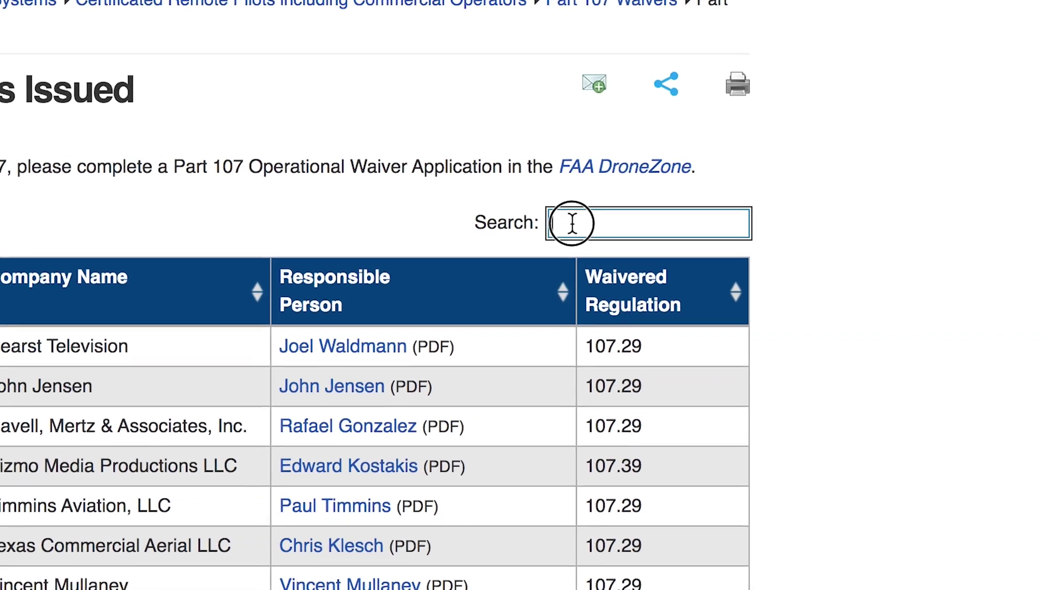
pyautogui.write('107.39')
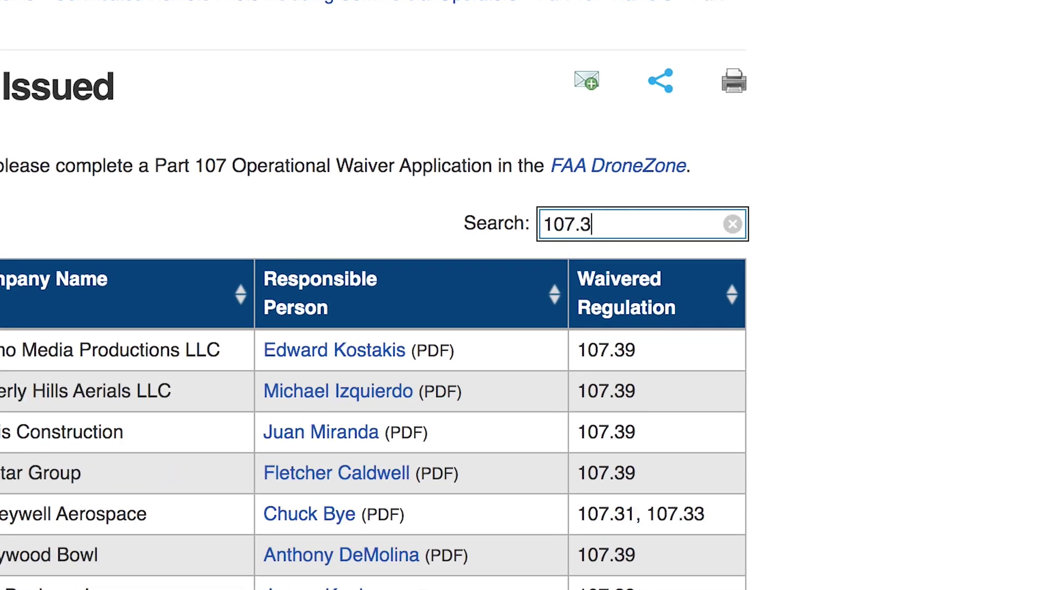
pyautogui.scroll(-20, 316, 375)
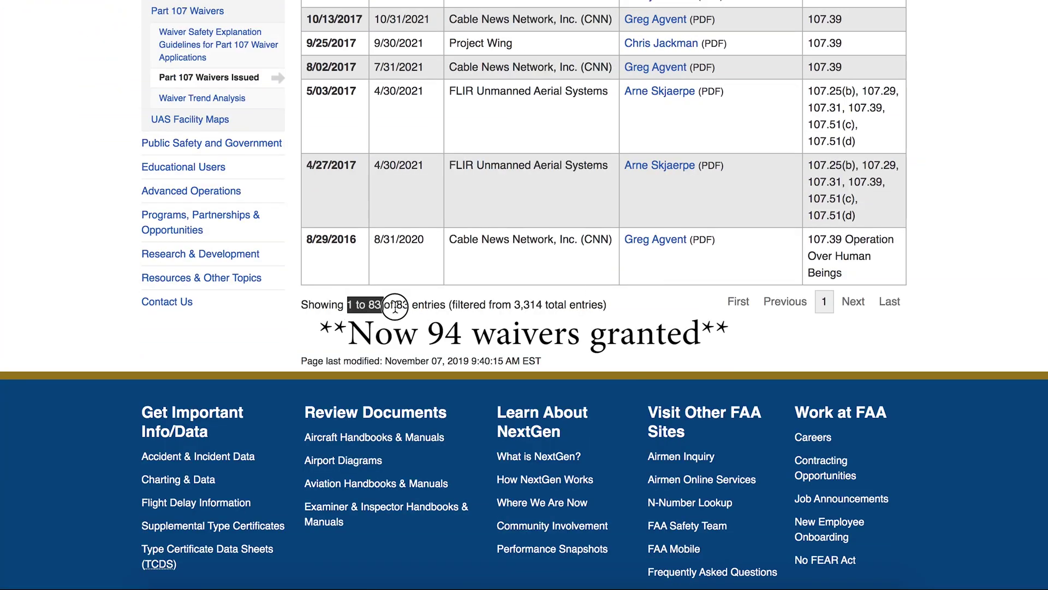
pyautogui.scroll(14, 450, 281)
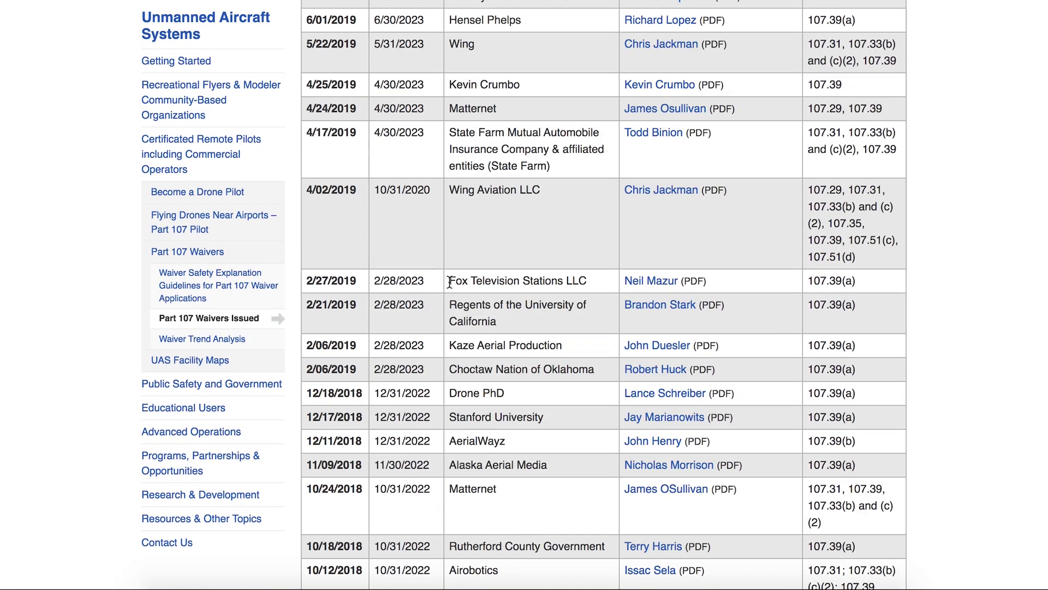
pyautogui.scroll(-5, 449, 280)
pyautogui.moveTo(308, 233); pyautogui.dragTo(358, 232)
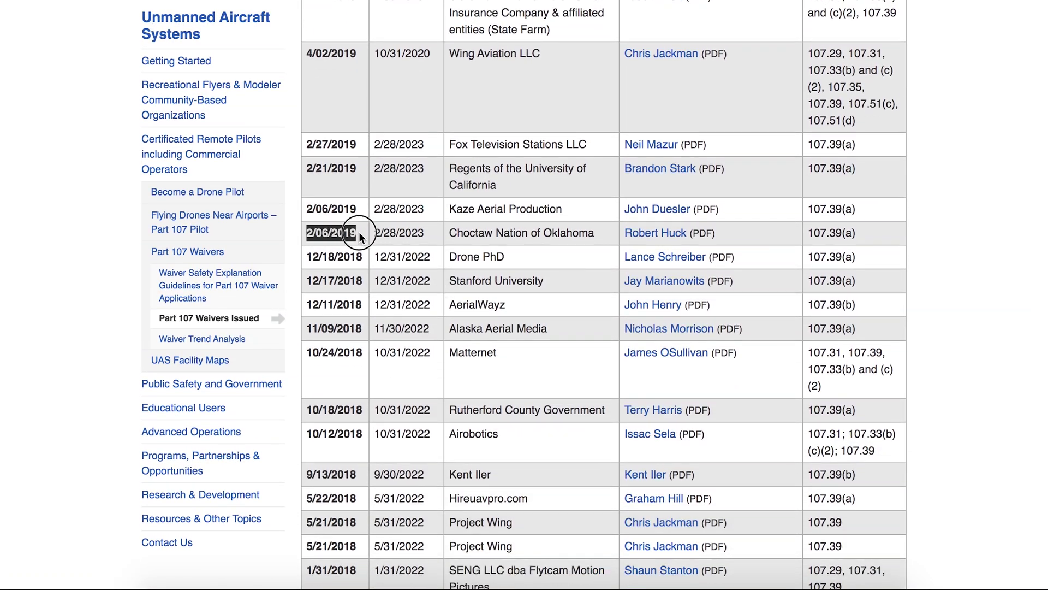
pyautogui.moveTo(309, 255); pyautogui.dragTo(310, 388)
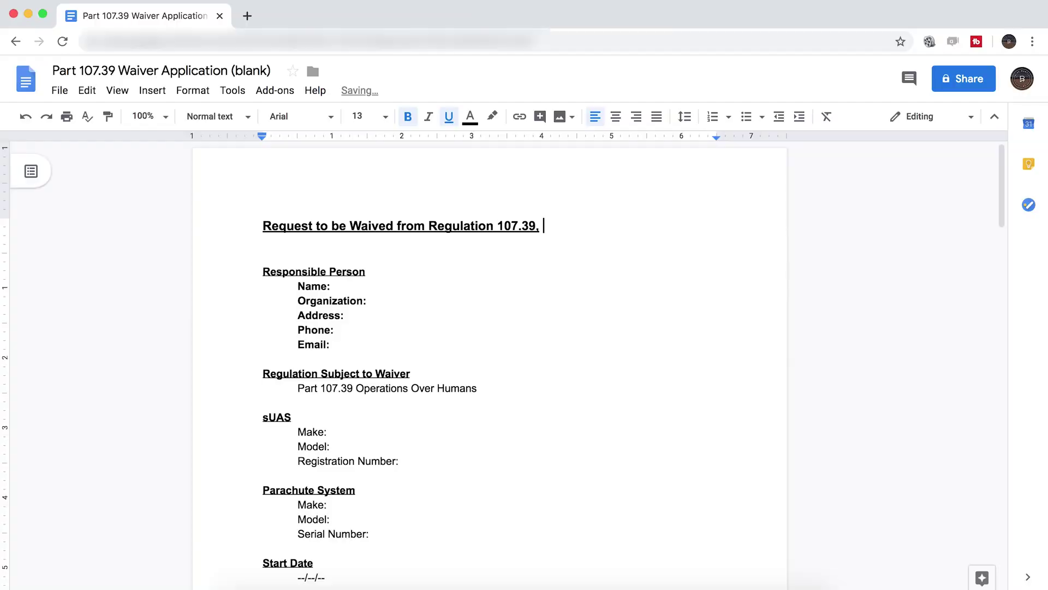
# - Add 'Over Humans' after 'Operations' on the Regulation Subject to Waiver line
pyautogui.write('Over Humans')
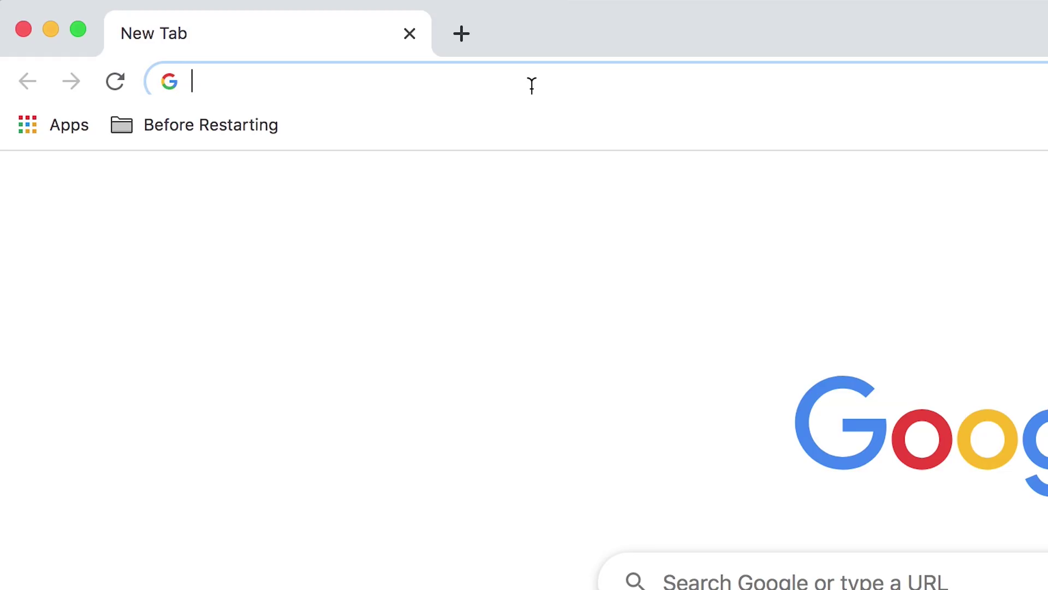
# - Load faadronezone.faa.gov and open Manage sUAS Inventory showing the Inspire 1 Raw and Mavic 2 Pro
pyautogui.write('faadronezone.faa.')
pyautogui.press('Return')
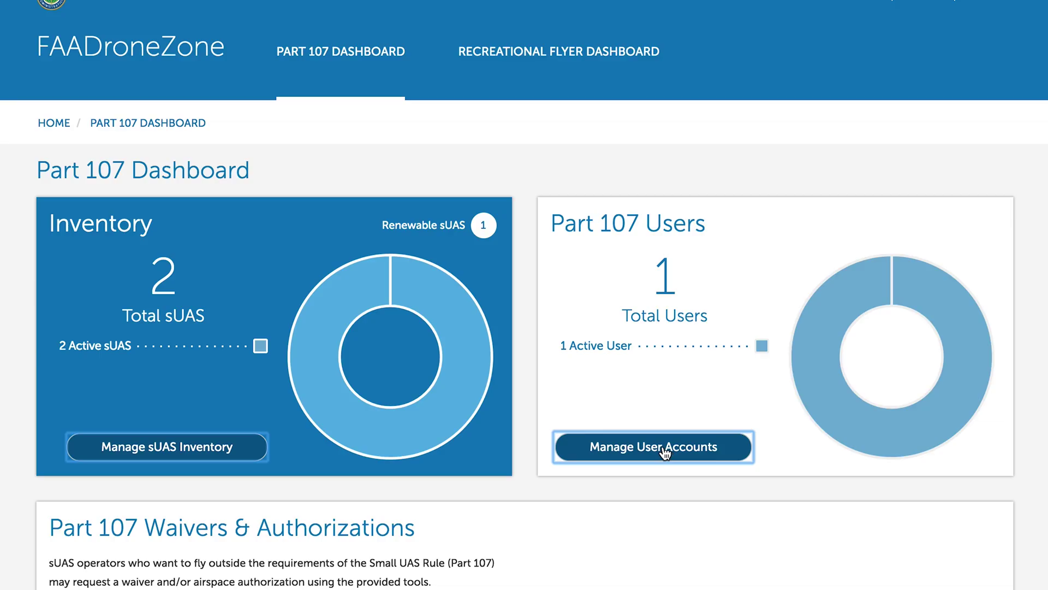
pyautogui.click(206, 449)
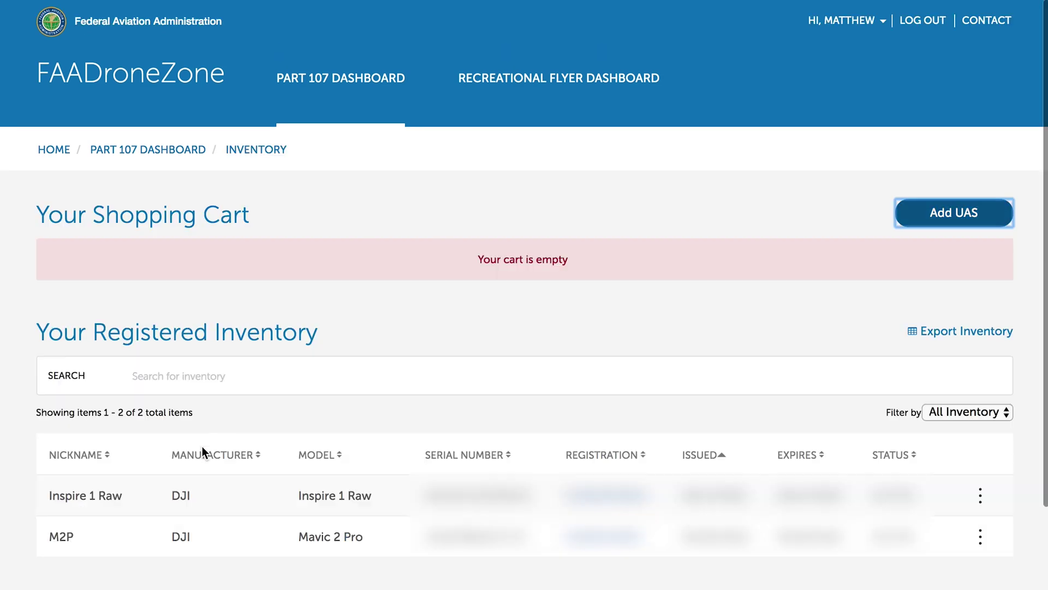
pyautogui.scroll(-2, 211, 448)
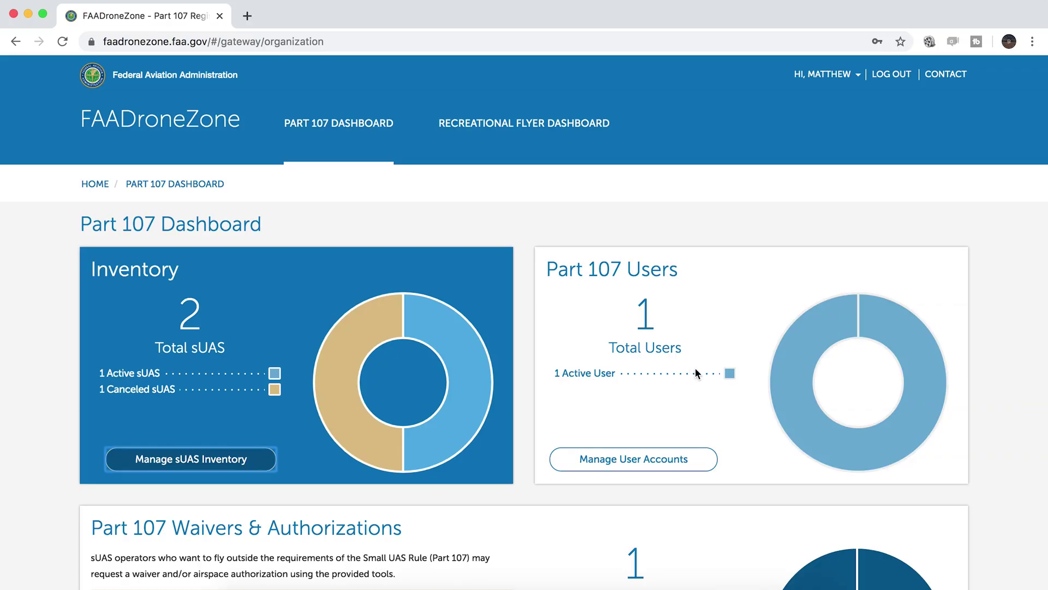
# - Create a new Part 107 waiver/authorization application from the Part 107 Waivers & Authorizations section
pyautogui.scroll(-2, 696, 371)
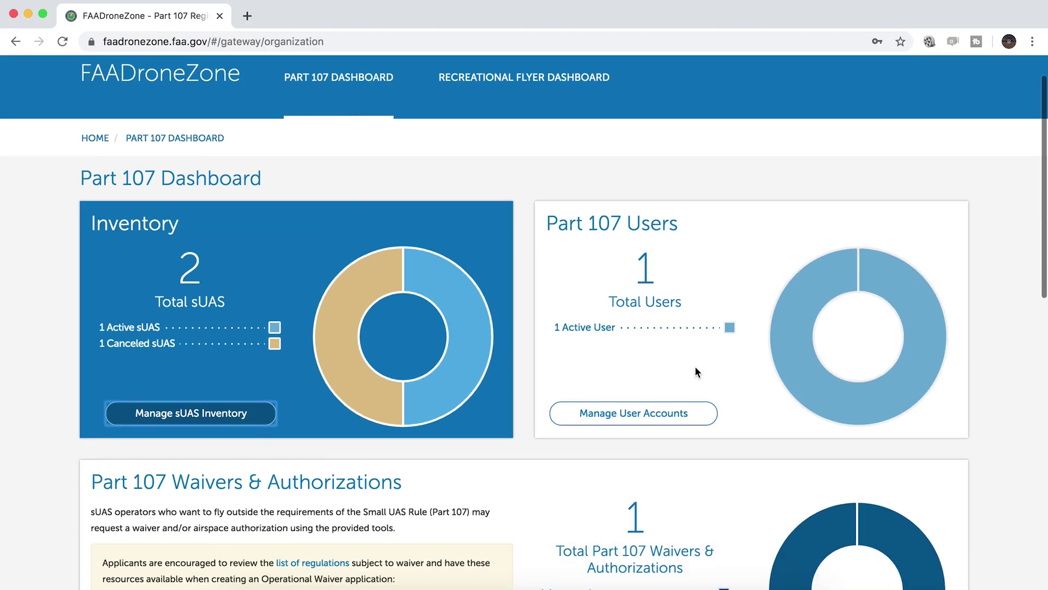
pyautogui.scroll(-5, 695, 371)
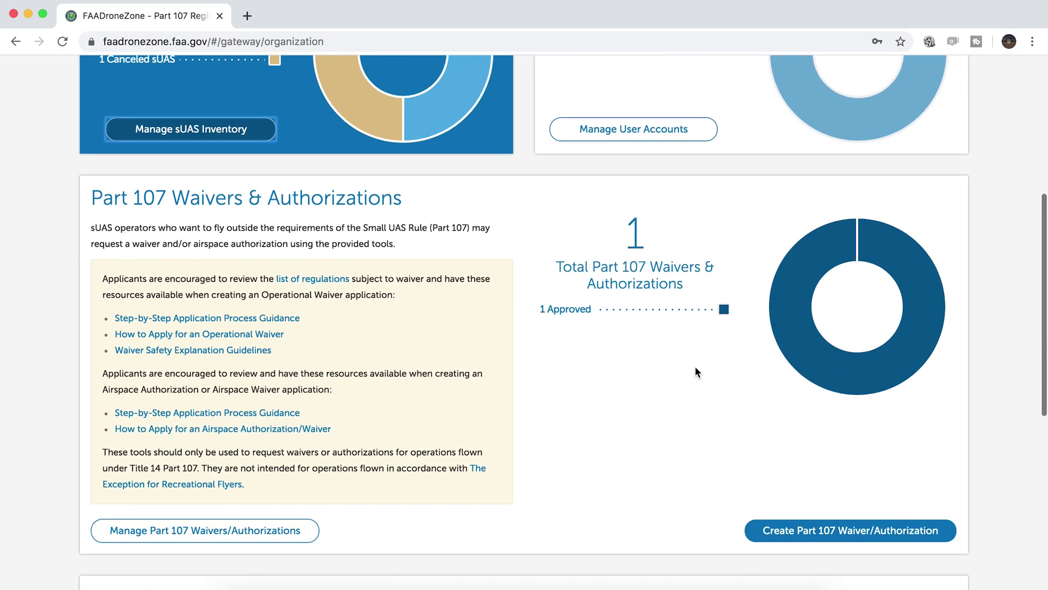
pyautogui.scroll(-2, 696, 371)
pyautogui.click(862, 438)
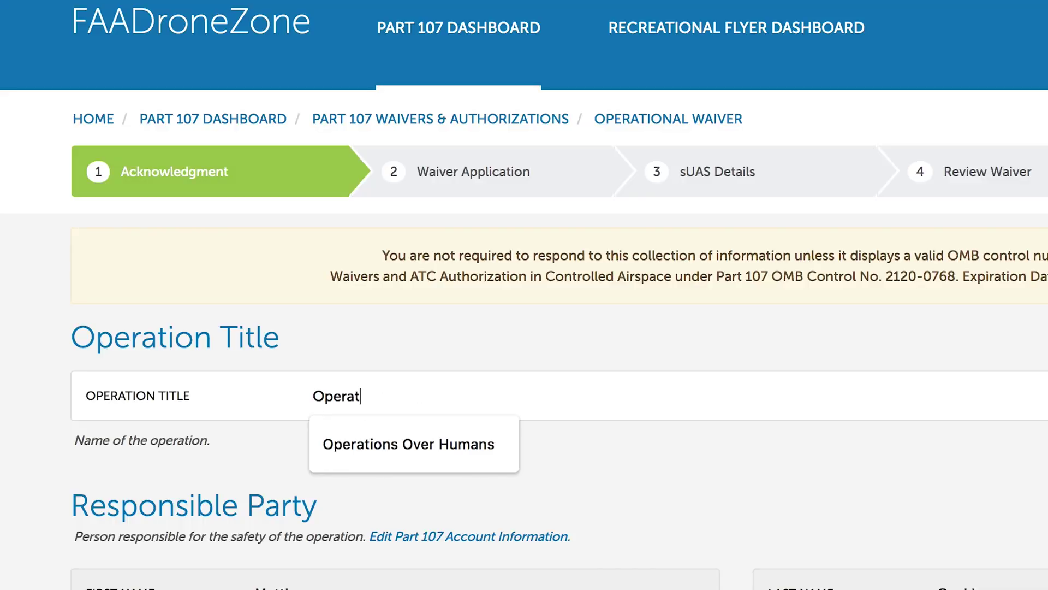
# - Enter the Operations Over Humans title and highlight the Responsible Party section's pre-filled name
pyautogui.write('s')
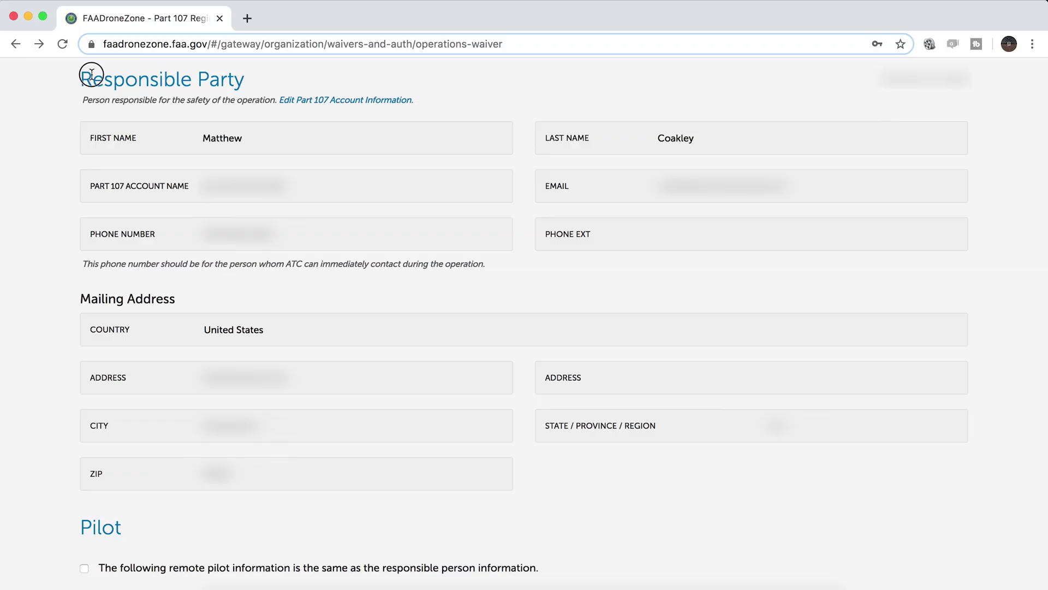
pyautogui.moveTo(90, 73); pyautogui.dragTo(250, 81)
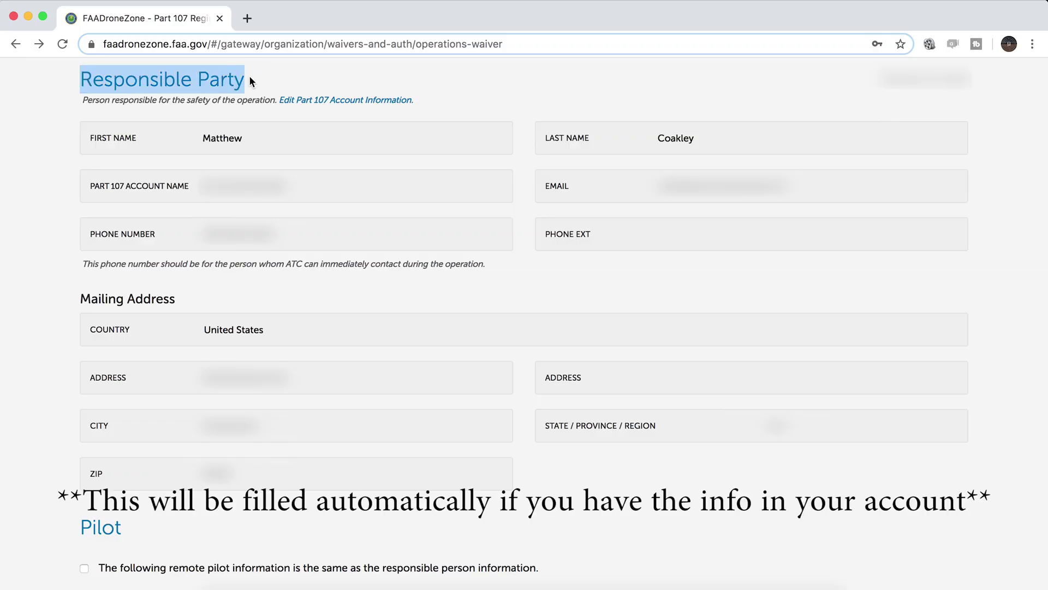
pyautogui.moveTo(202, 139); pyautogui.dragTo(229, 135)
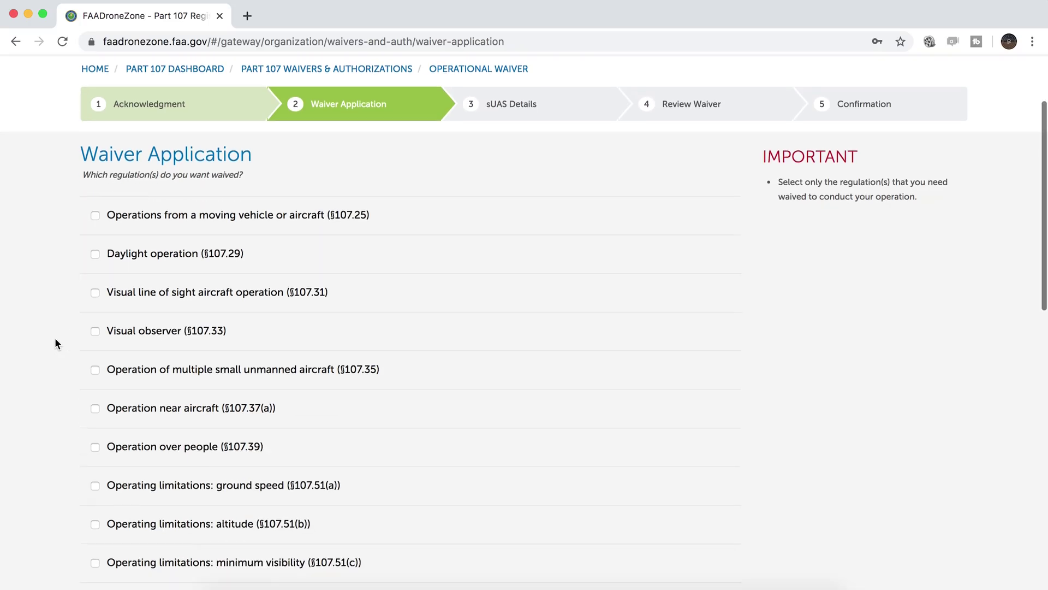
# - Mark operation over people as the waived regulation and begin the safety explanation
pyautogui.scroll(-2, 55, 338)
pyautogui.click(96, 385)
pyautogui.click(343, 420)
pyautogui.write('Ri')
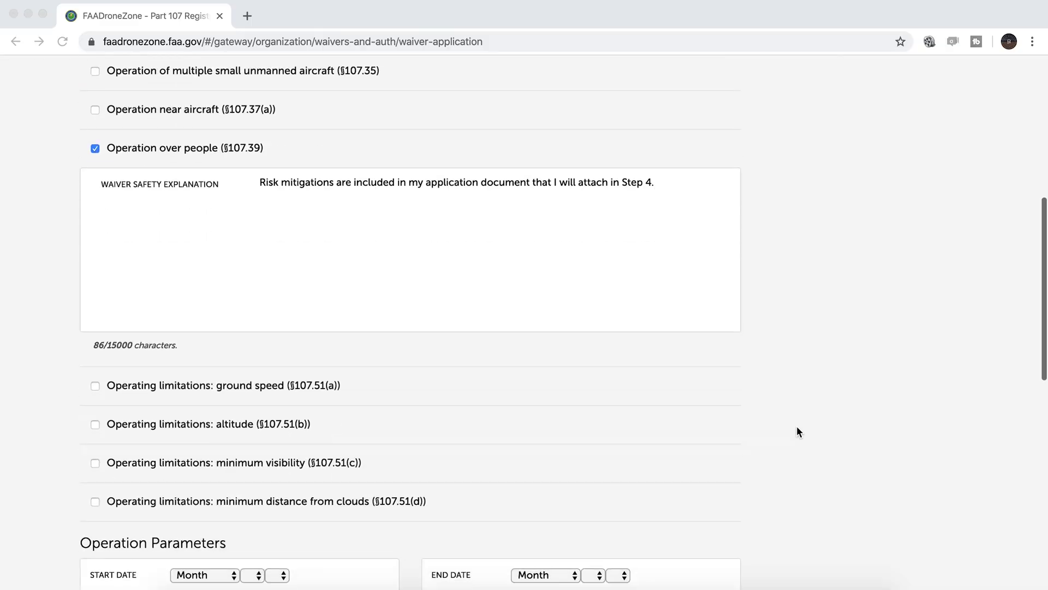
# - Set the operation start date to January 1, 2020
pyautogui.scroll(-5, 797, 431)
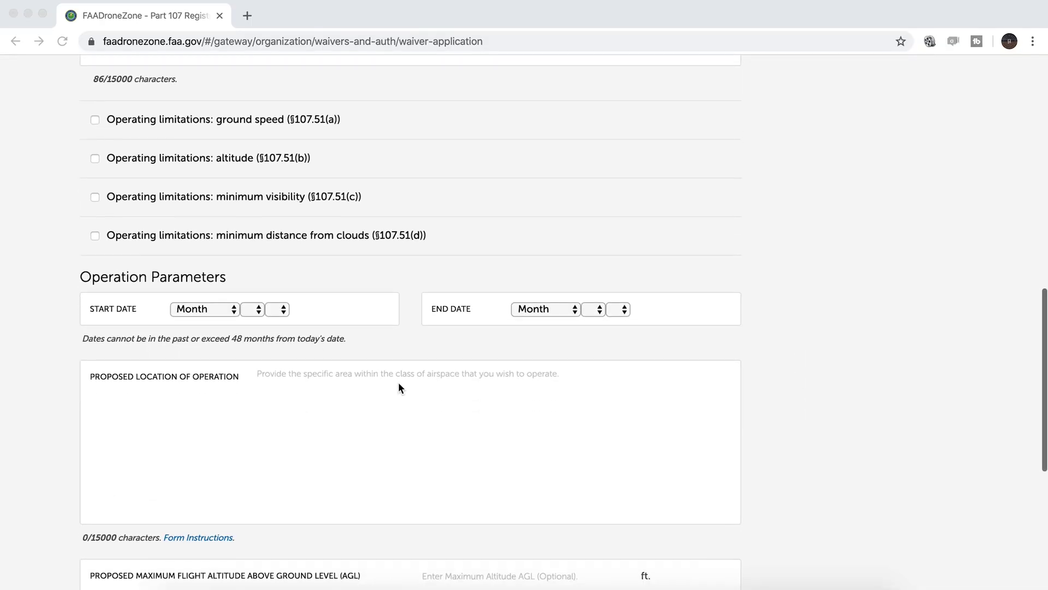
pyautogui.click(202, 306)
pyautogui.click(201, 312)
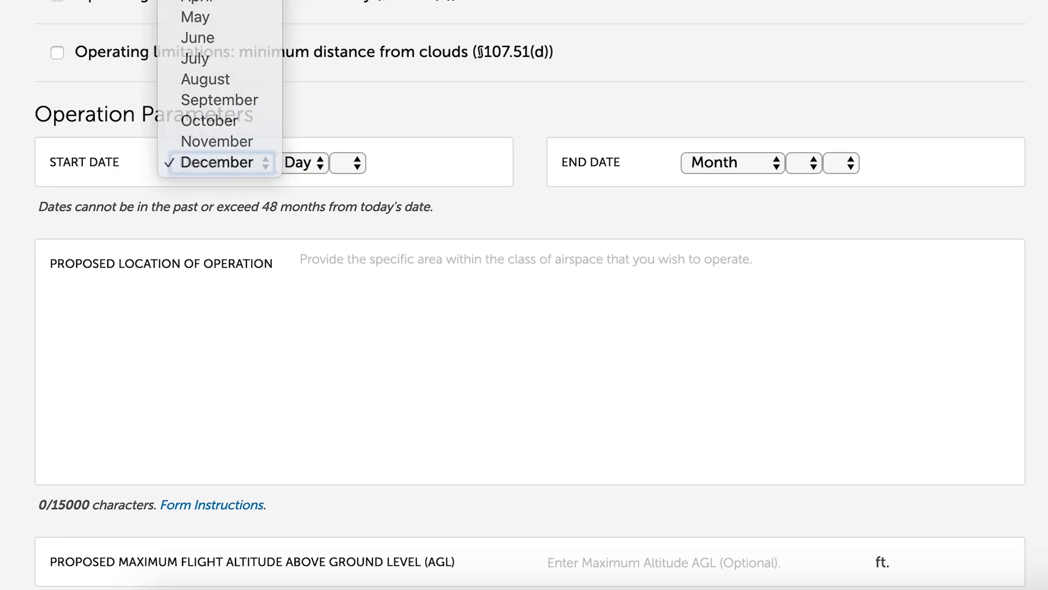
pyautogui.click(300, 163)
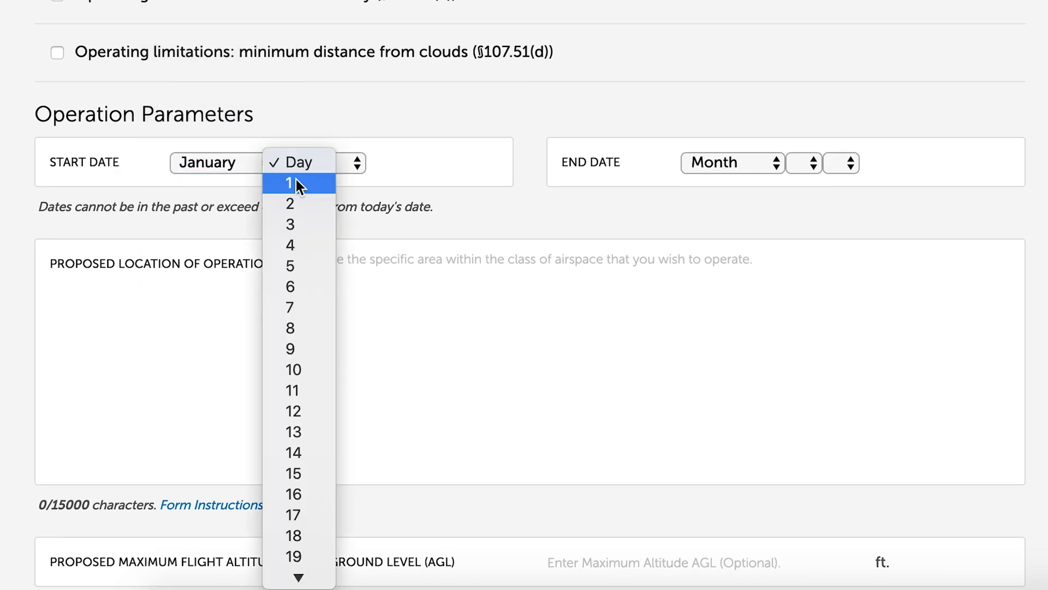
pyautogui.click(297, 180)
pyautogui.click(352, 162)
pyautogui.click(352, 179)
# - Set the operation end date to December 31, 2023
pyautogui.click(715, 163)
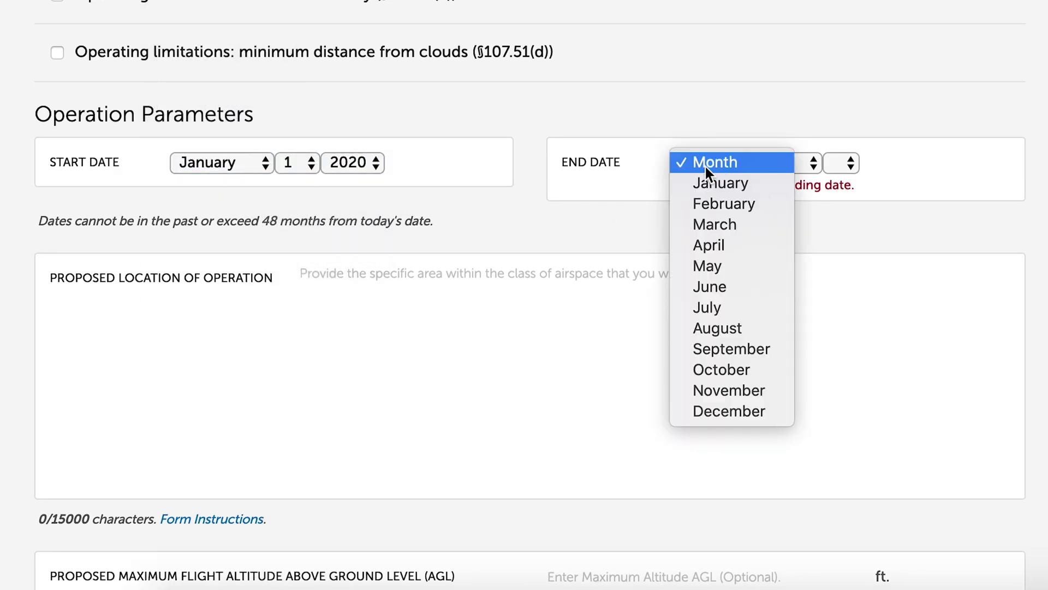
pyautogui.click(739, 409)
pyautogui.click(803, 163)
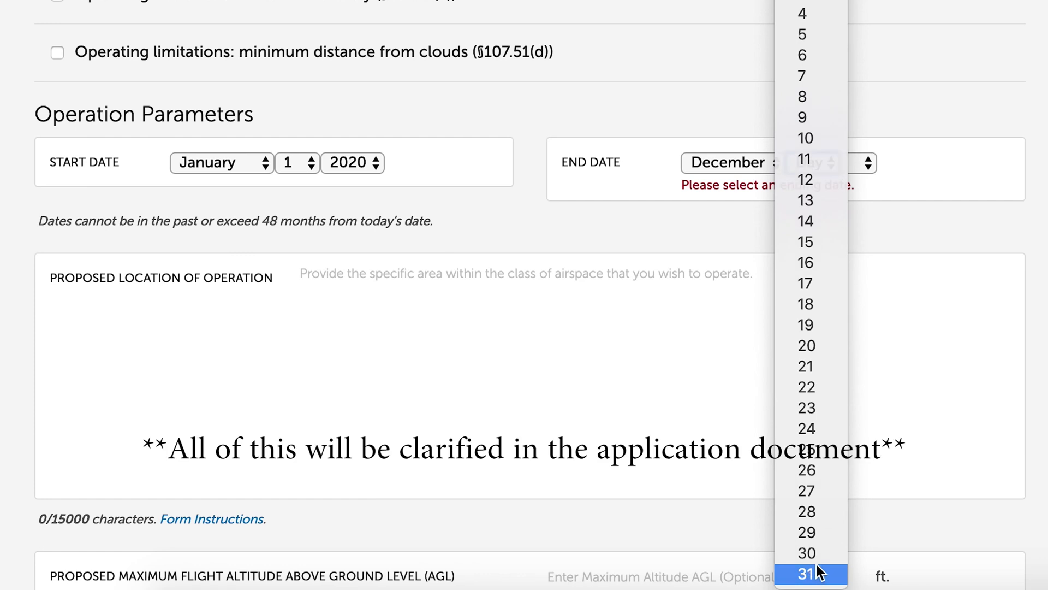
pyautogui.click(805, 573)
pyautogui.click(863, 162)
pyautogui.click(858, 239)
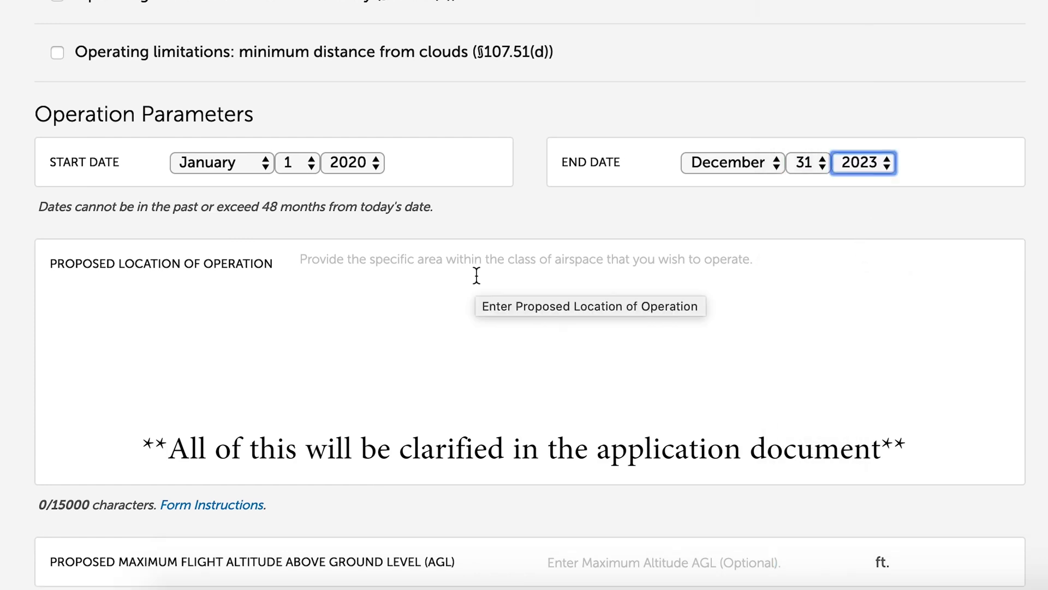
# - Enter 'Class G airspace.' as the location and a 400 ft maximum altitude, then continue
pyautogui.click(449, 272)
pyautogui.write('Class G ')
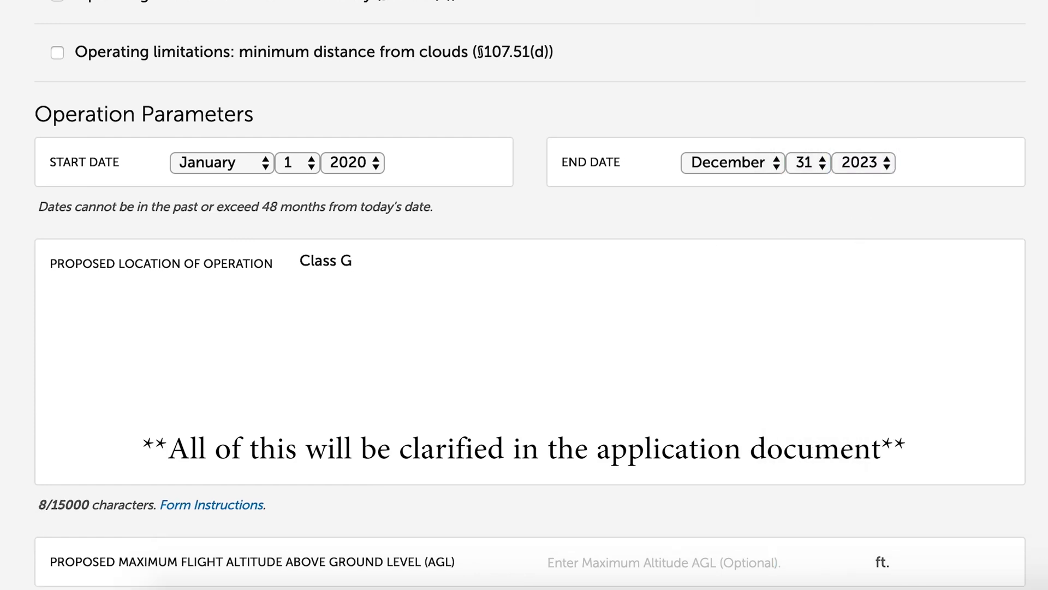
pyautogui.write('airspace.')
pyautogui.scroll(-5, 766, 238)
pyautogui.click(636, 321)
pyautogui.write('400')
pyautogui.scroll(-1, 637, 320)
pyautogui.scroll(-3, 815, 238)
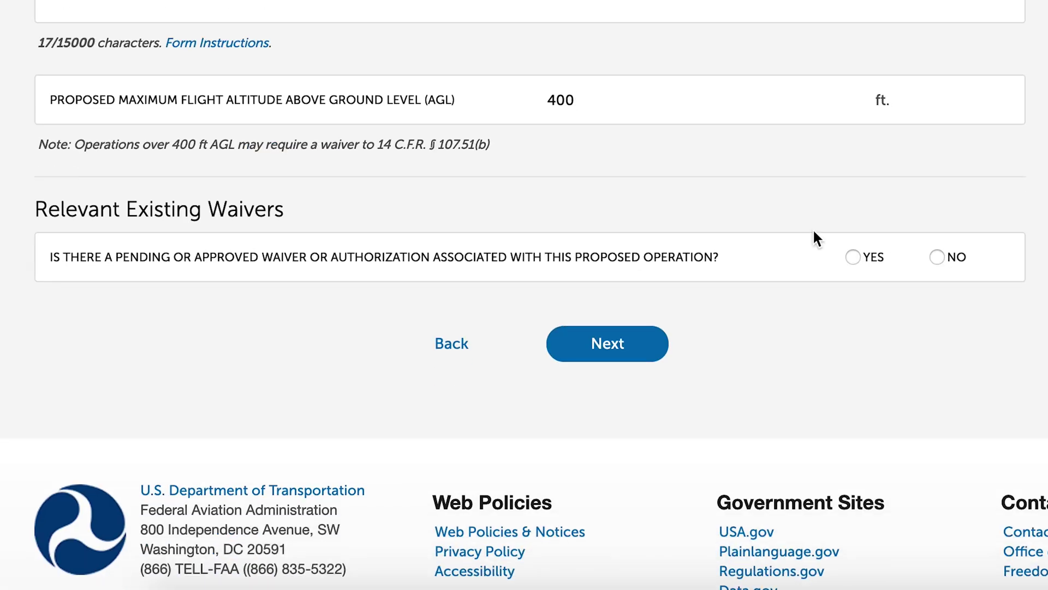
pyautogui.click(637, 352)
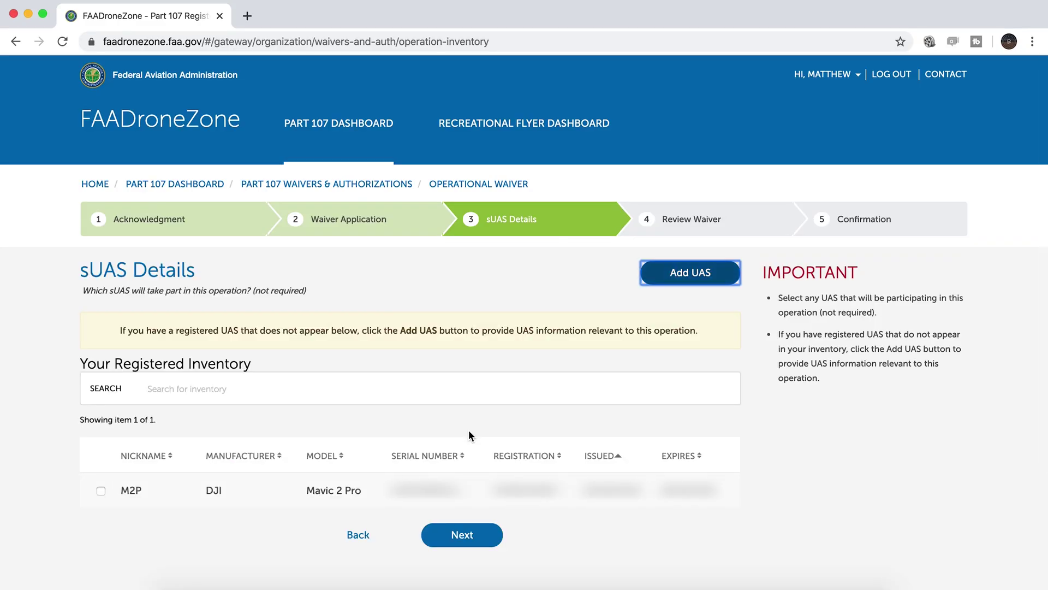
# - Select the M2P Mavic 2 Pro from the registered inventory and scroll through the Review Waiver page
pyautogui.scroll(-1, 295, 361)
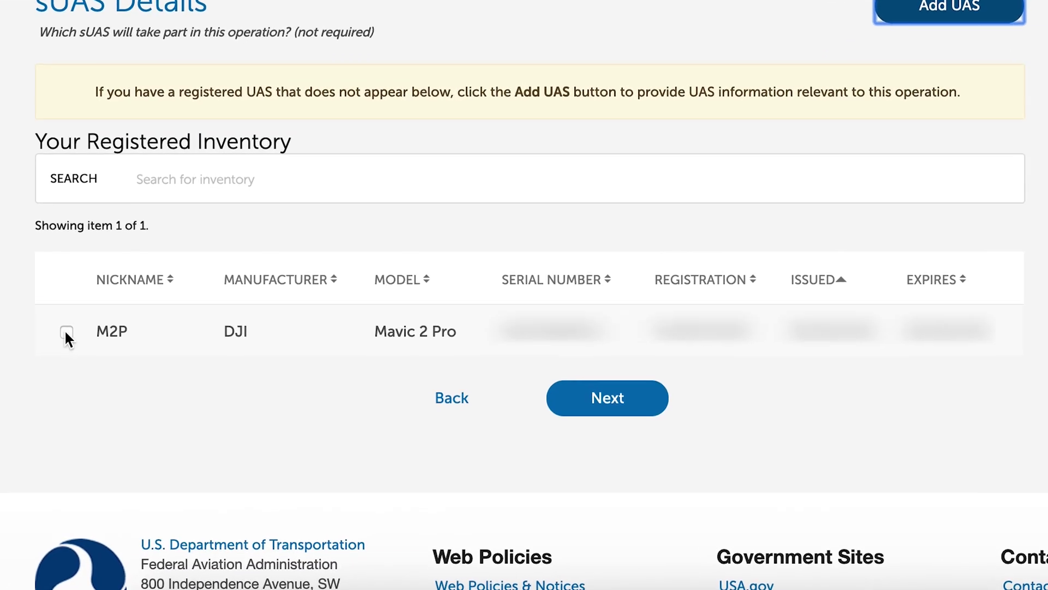
pyautogui.click(101, 421)
pyautogui.click(609, 399)
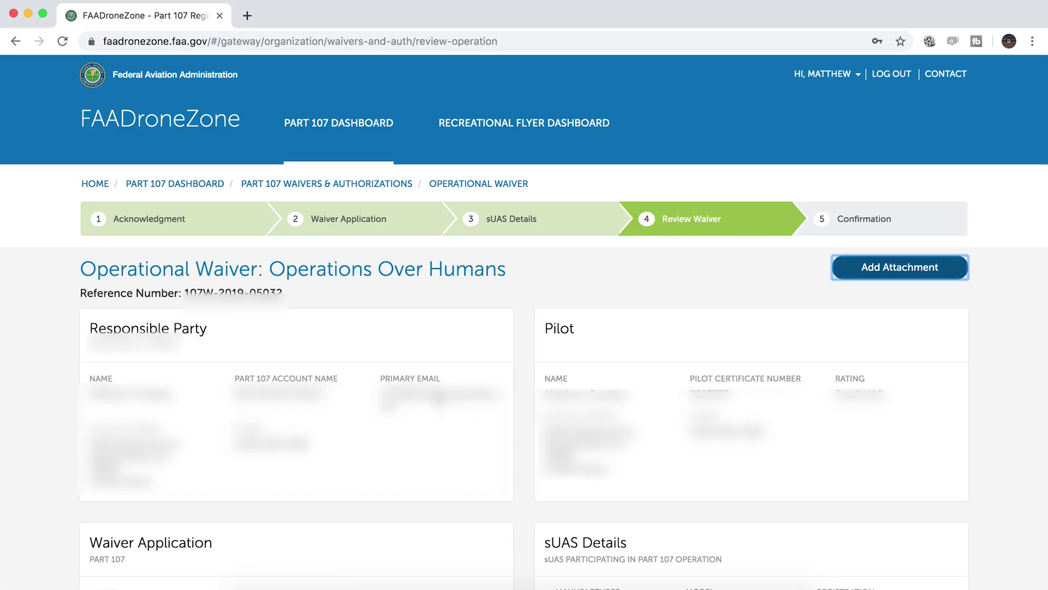
pyautogui.scroll(-3, 423, 391)
pyautogui.scroll(-1, 425, 389)
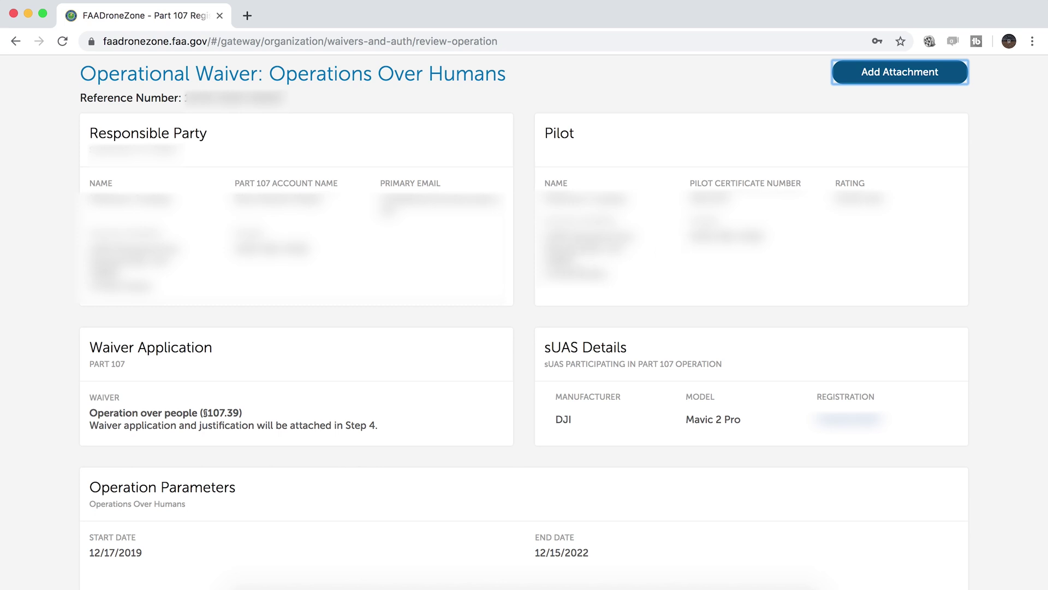
pyautogui.scroll(-3, 60, 415)
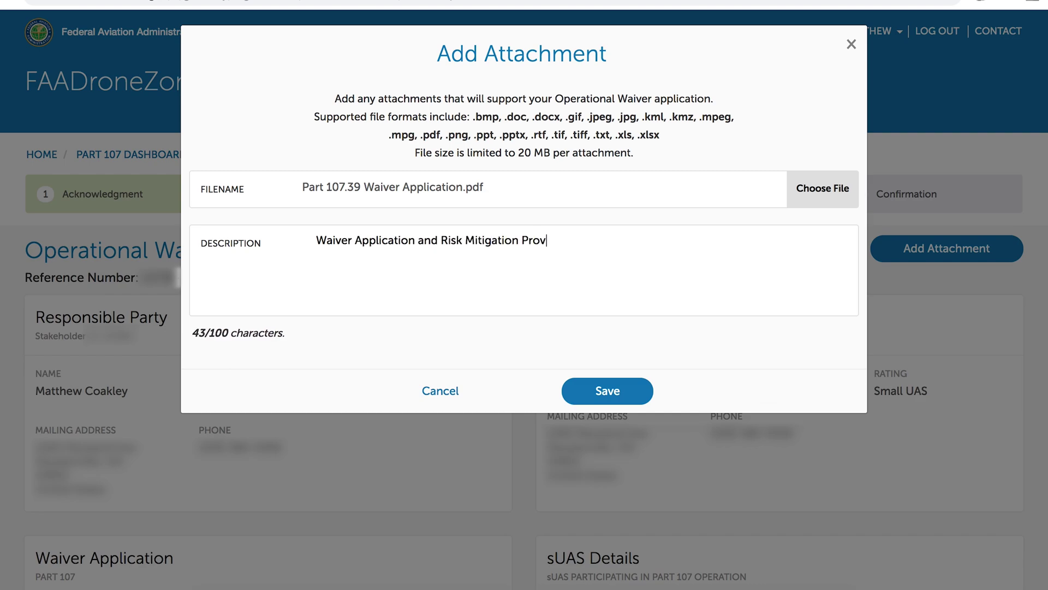
# - Save the waiver application and ASTM documentation PDF attachments with descriptions, then submit the waiver
pyautogui.write('isions')
pyautogui.click(607, 388)
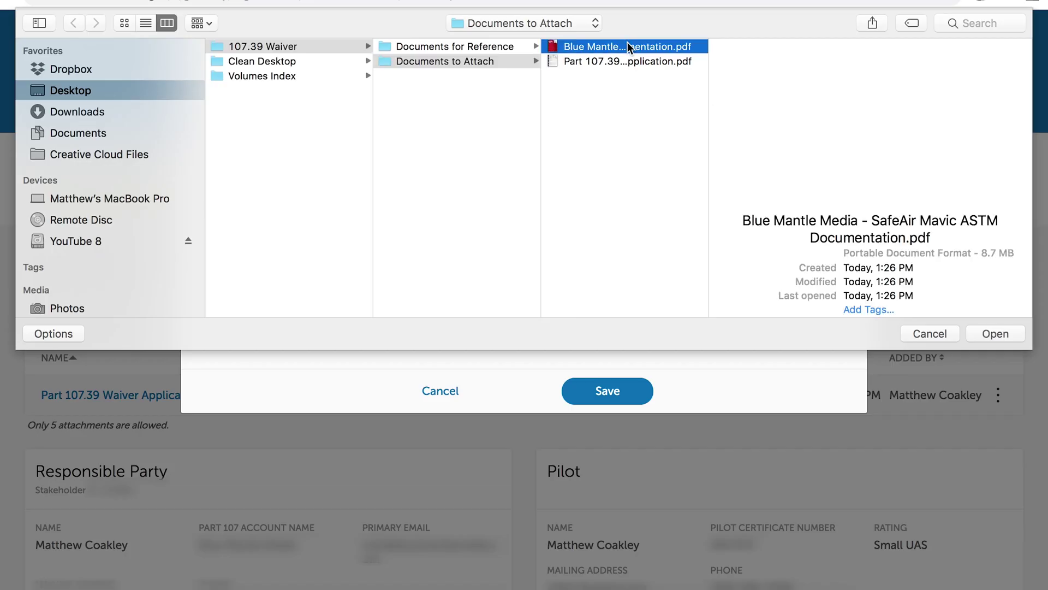
pyautogui.press('Return')
pyautogui.press('Tab')
pyautogui.write('Supp')
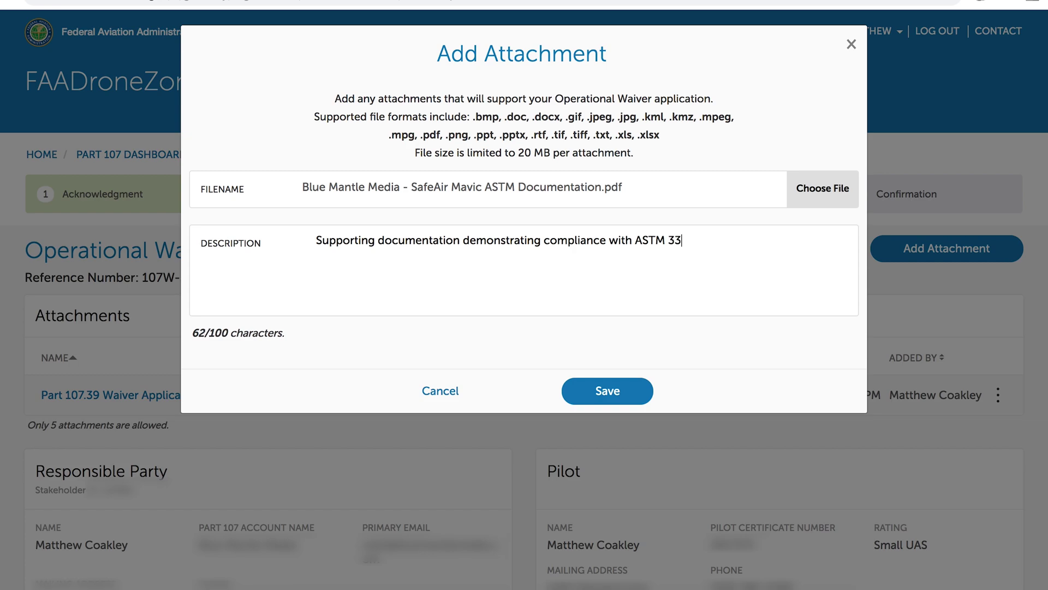
pyautogui.click(599, 380)
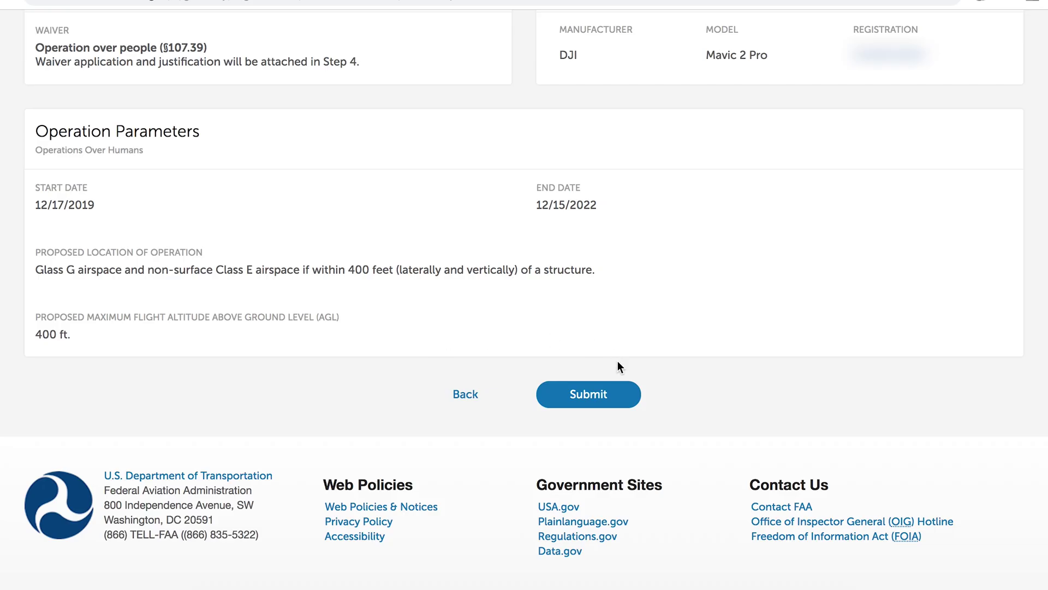
pyautogui.click(595, 395)
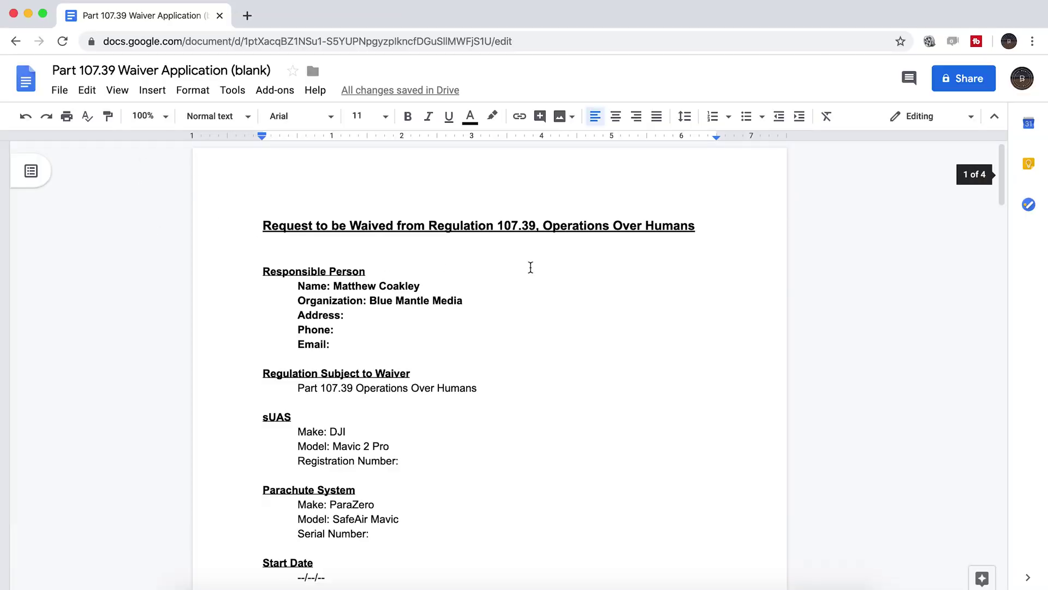
pyautogui.scroll(-15, 514, 260)
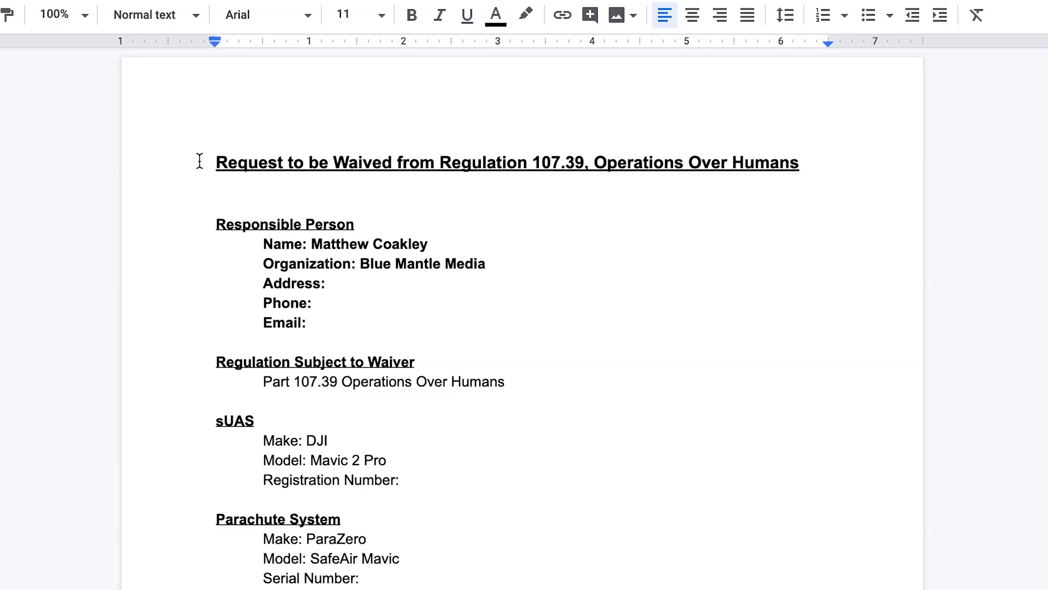
pyautogui.moveTo(212, 162); pyautogui.dragTo(813, 169)
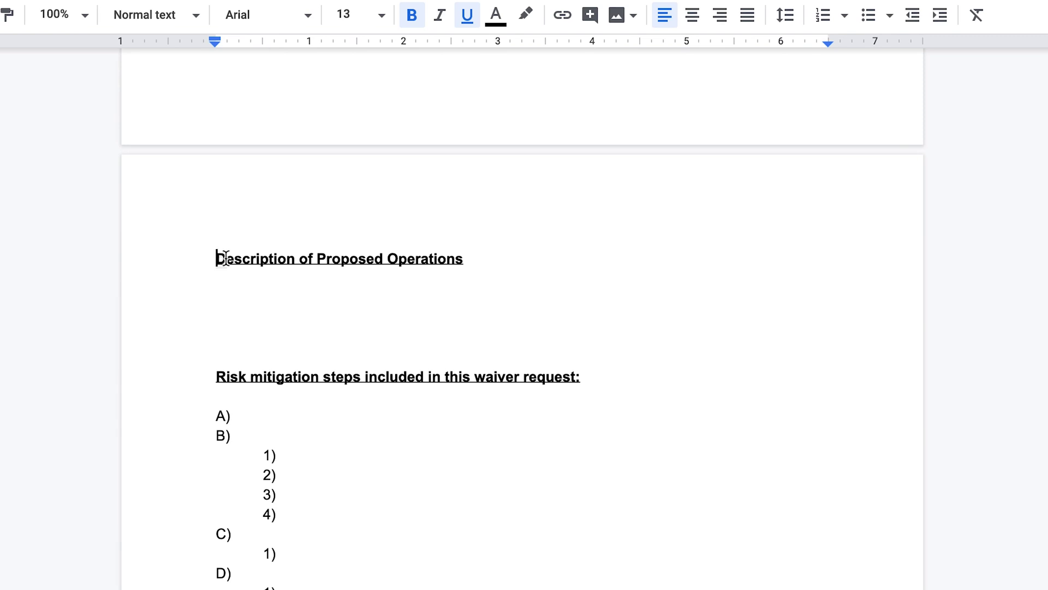
pyautogui.moveTo(217, 257); pyautogui.dragTo(424, 255)
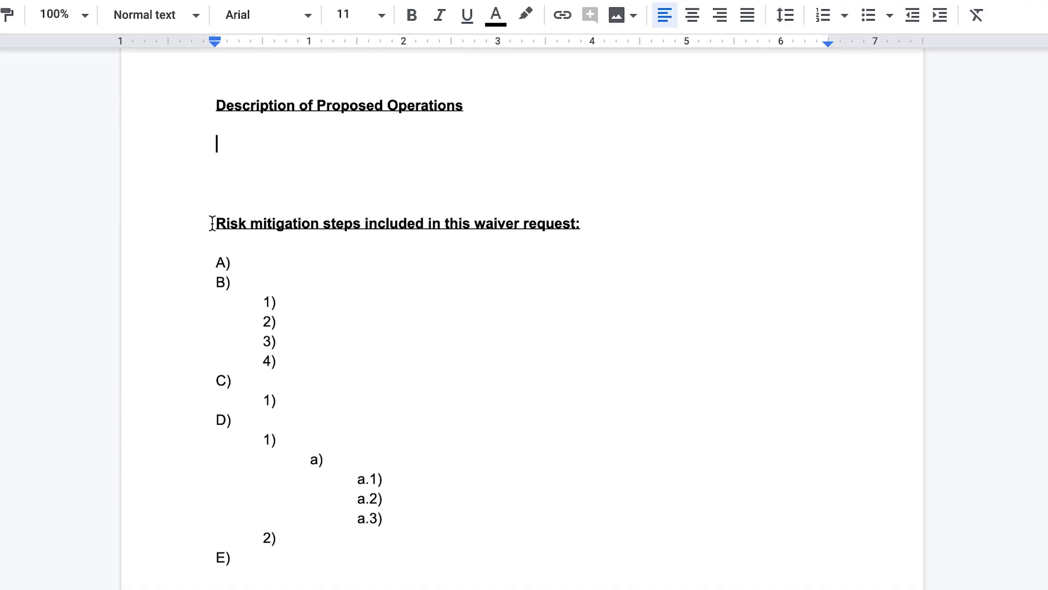
# - Point out the risk mitigation and Additional Considerations sections, then fill in the responsible person's contact details
pyautogui.moveTo(211, 223); pyautogui.dragTo(458, 220)
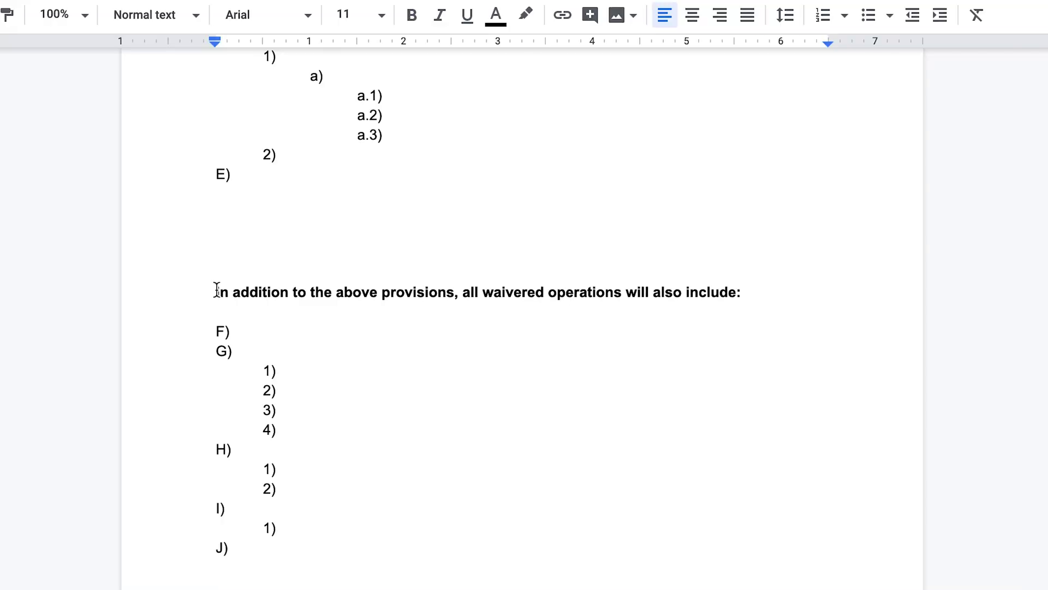
pyautogui.moveTo(218, 288); pyautogui.dragTo(381, 285)
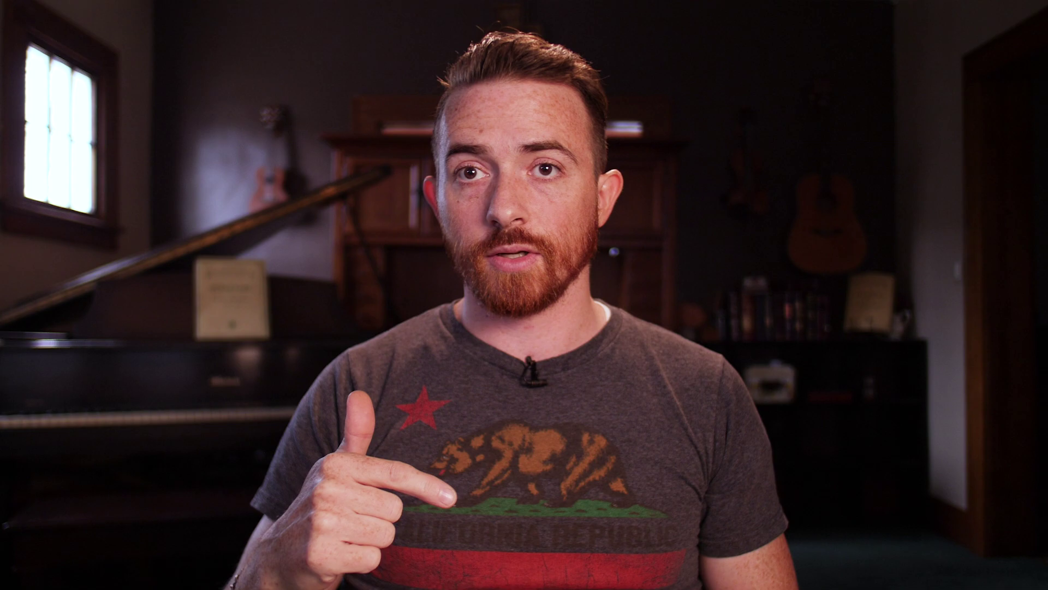
pyautogui.moveTo(217, 309); pyautogui.dragTo(301, 315)
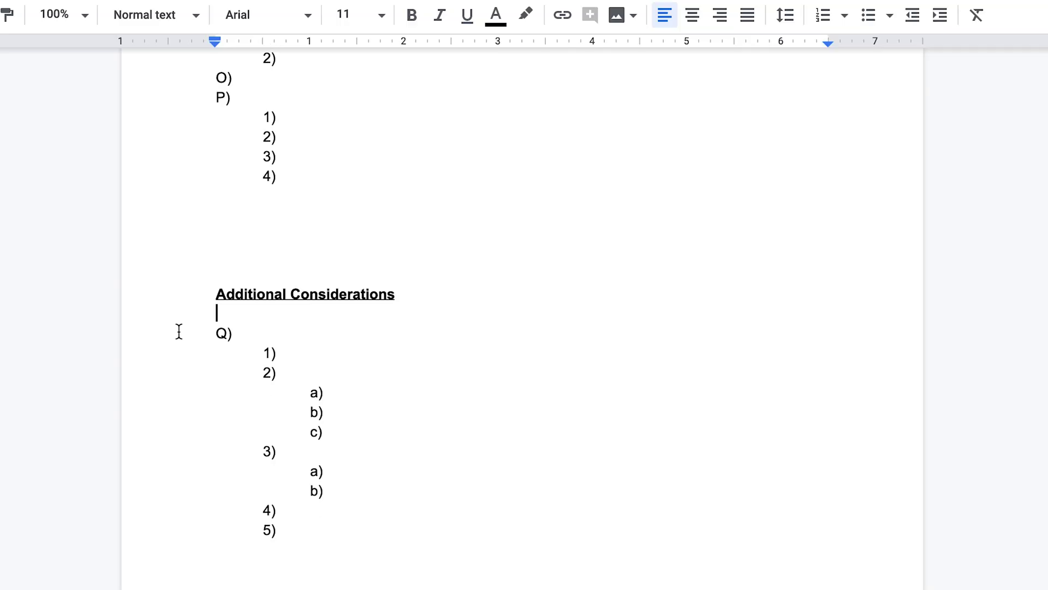
pyautogui.scroll(-10, 180, 330)
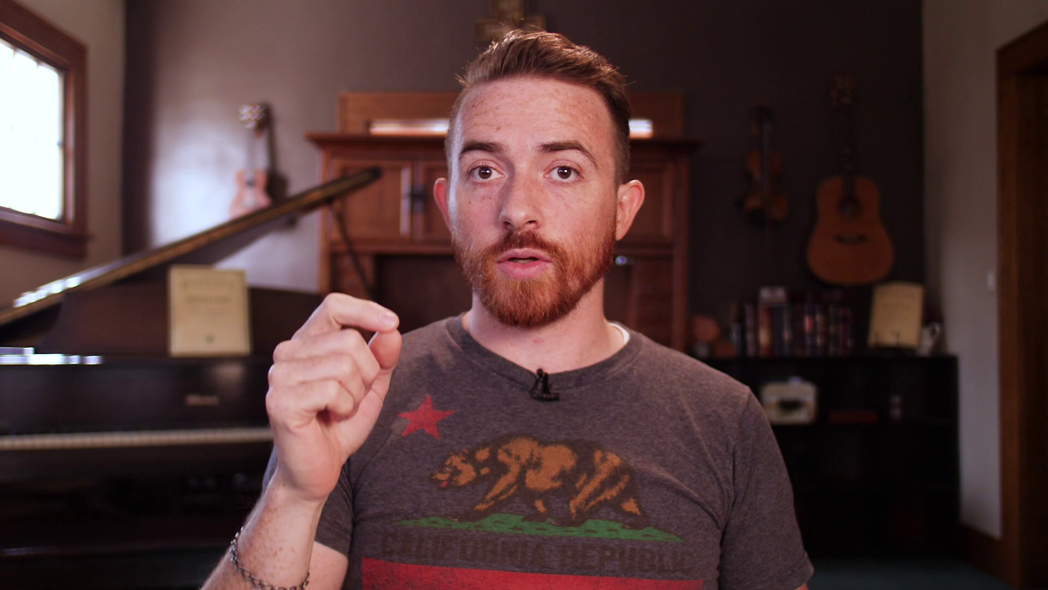
pyautogui.write('a')
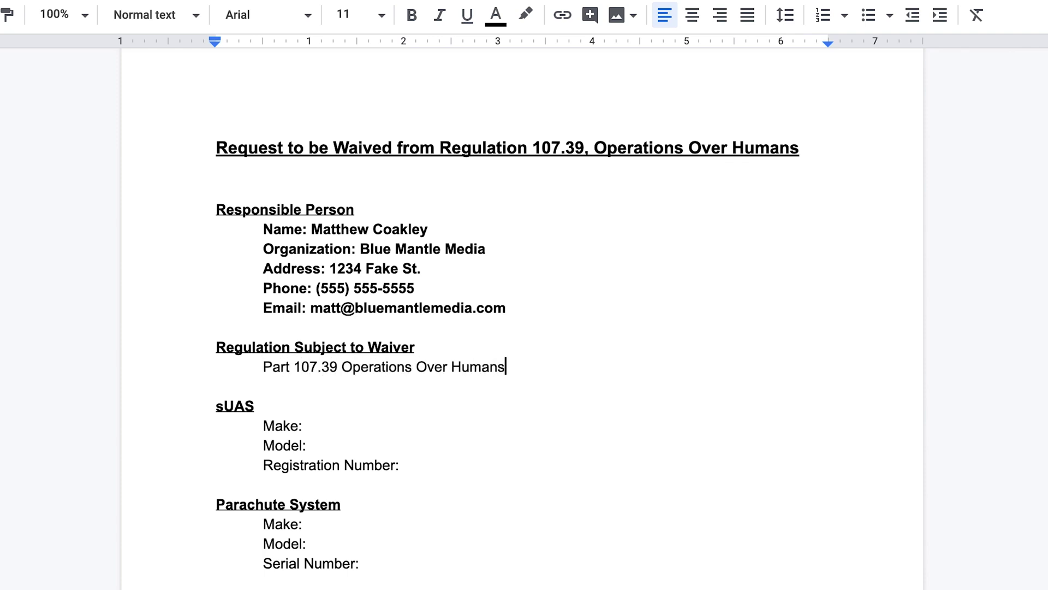
# - Enter the parachute system details, the dates through 12/31/2023, and begin the start-date request paragraph
pyautogui.press('Up')
pyautogui.press('Up')
pyautogui.press('Up')
pyautogui.press('Up')
pyautogui.scroll(-1, 343, 407)
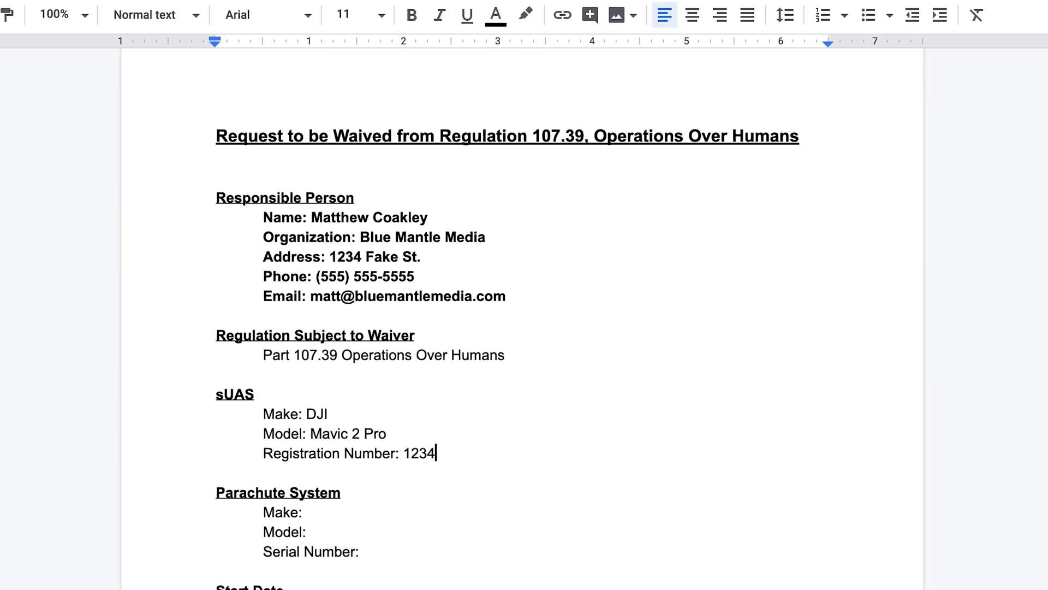
pyautogui.scroll(-2, 267, 415)
pyautogui.click(307, 425)
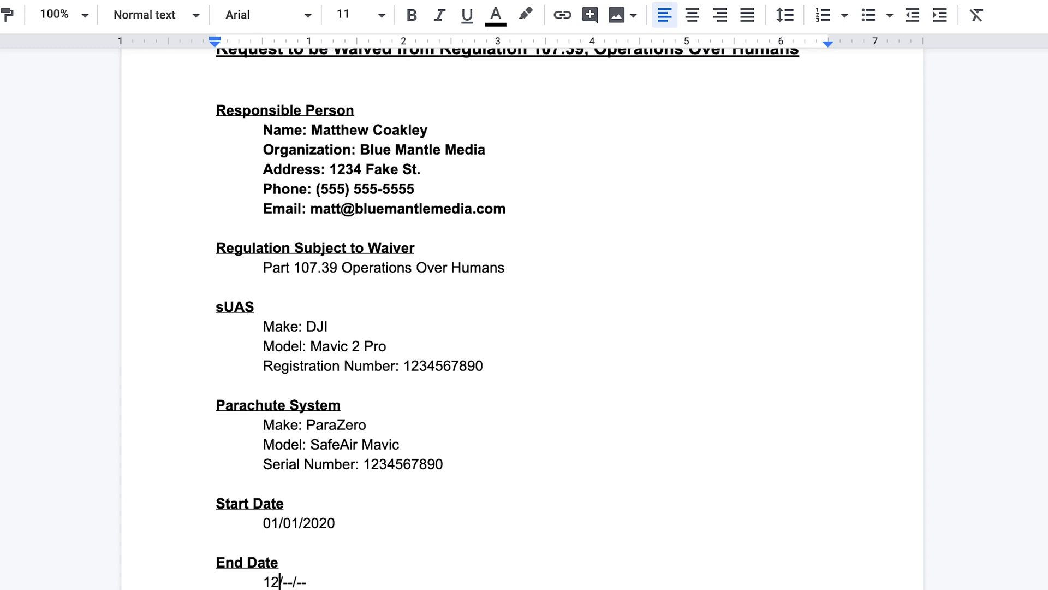
pyautogui.write('23')
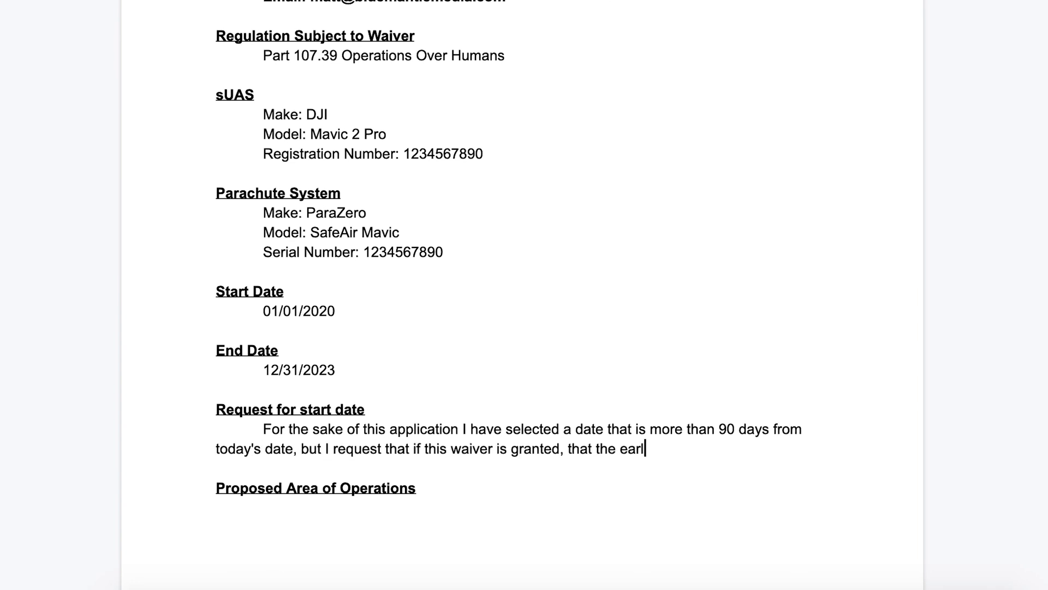
pyautogui.write('o the waiver and that the waiver be')
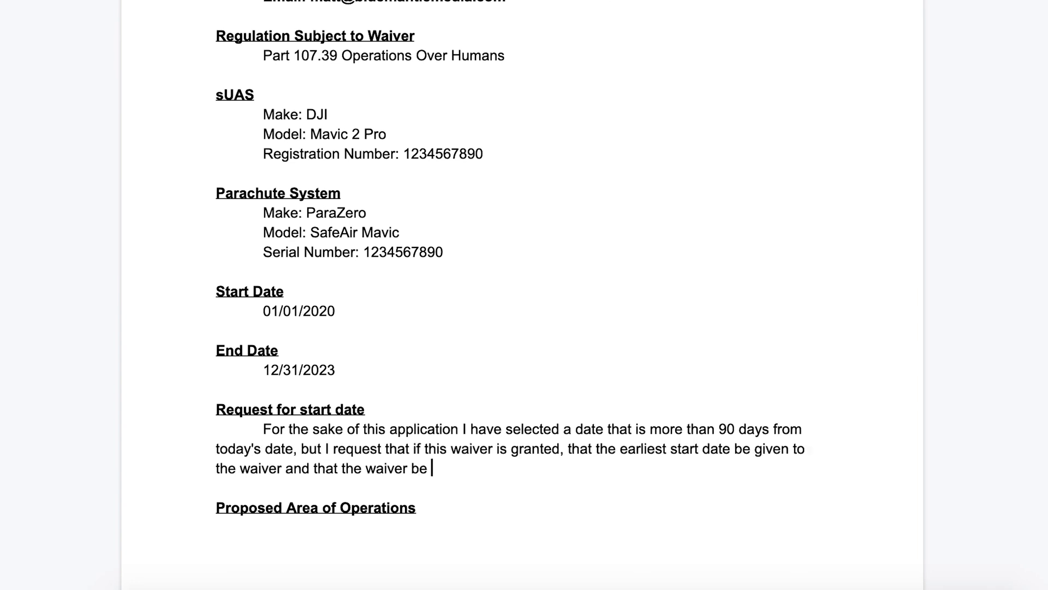